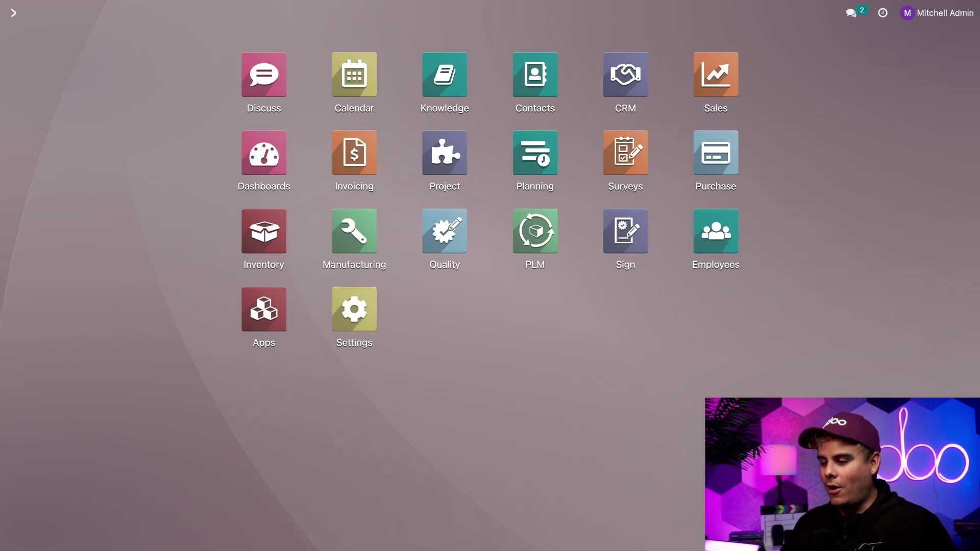
- Enable the Work Orders option in the Manufacturing app's settings
{"action": "left_click", "coordinate": [355, 236]}
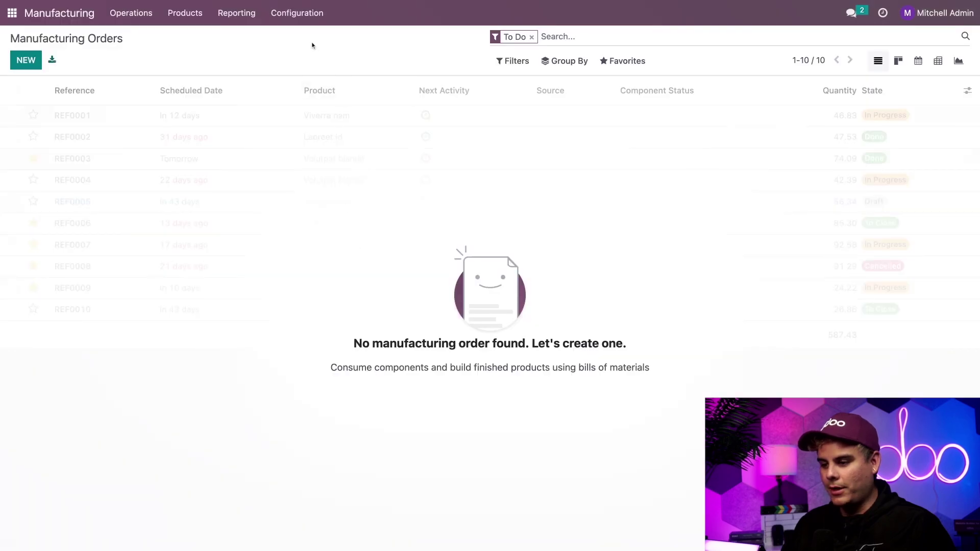
{"action": "left_click", "coordinate": [292, 14]}
{"action": "left_click", "coordinate": [292, 37]}
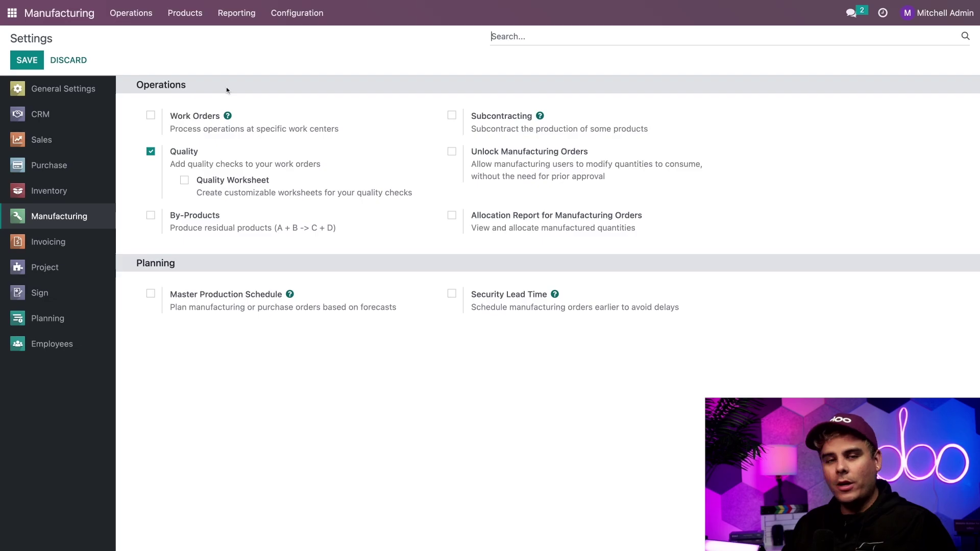
{"action": "left_click", "coordinate": [150, 116]}
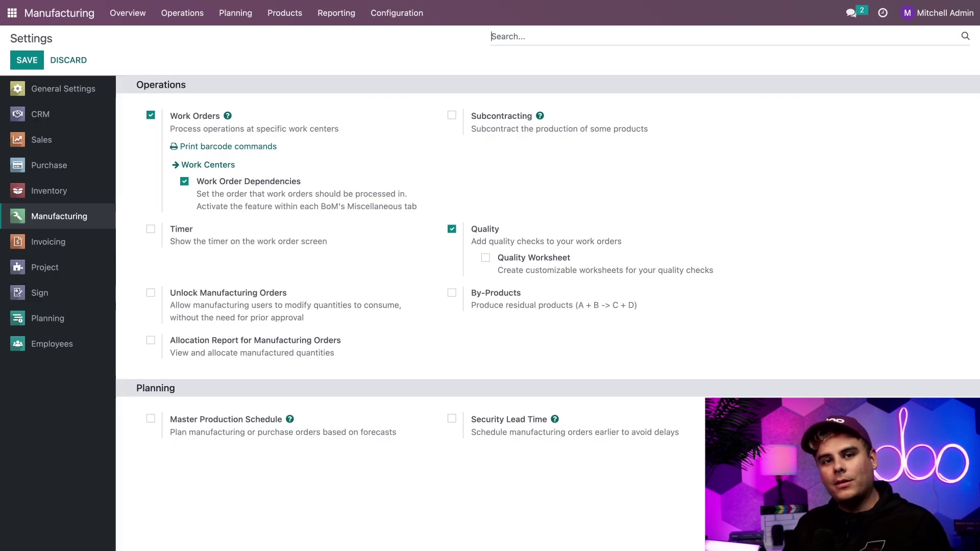
- Start a new bill of materials with Table as the product
{"action": "left_click", "coordinate": [285, 13]}
{"action": "left_click", "coordinate": [296, 62]}
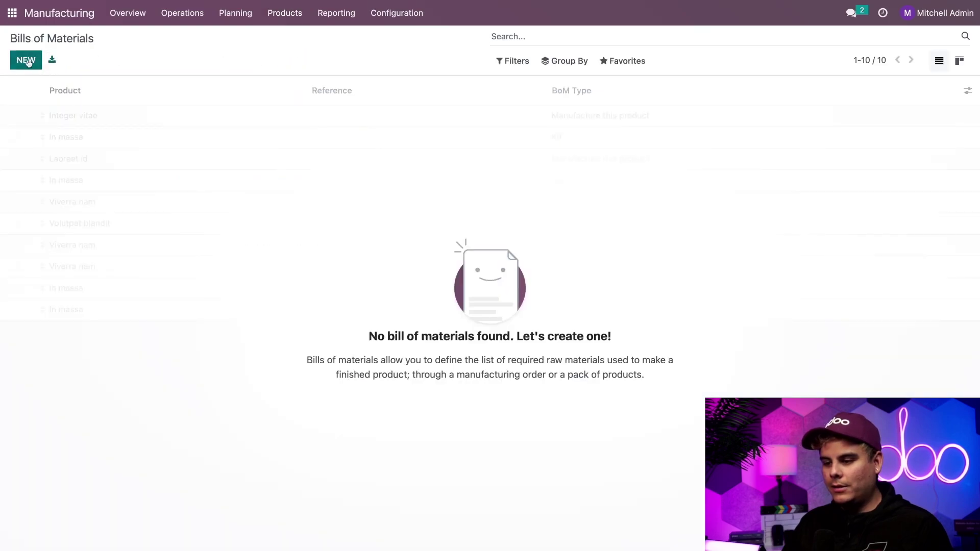
{"action": "left_click", "coordinate": [33, 62]}
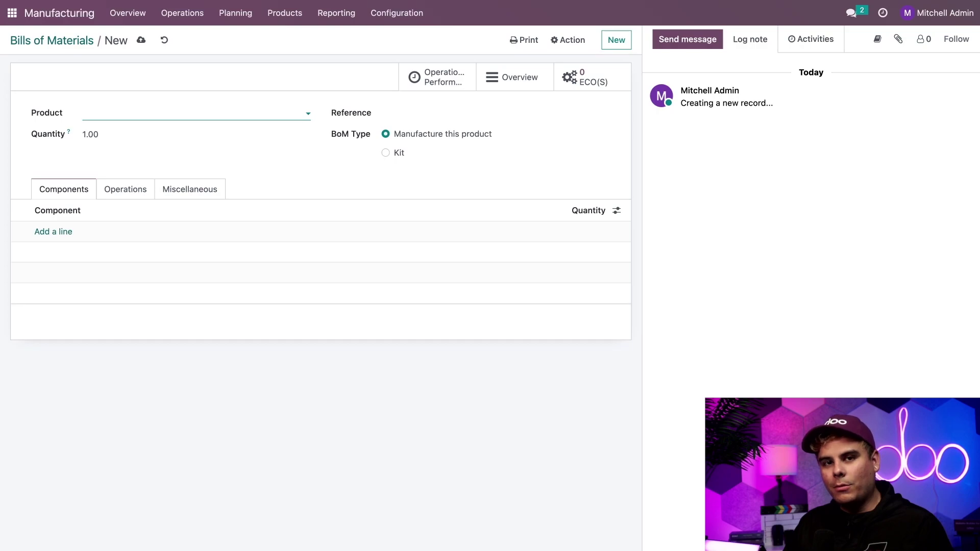
{"action": "type", "text": "table"}
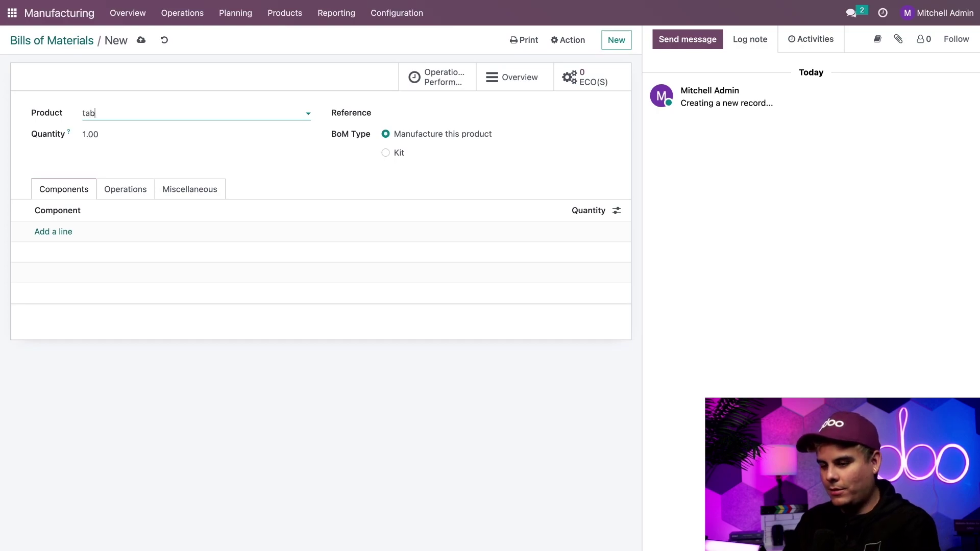
{"action": "left_click", "coordinate": [124, 133]}
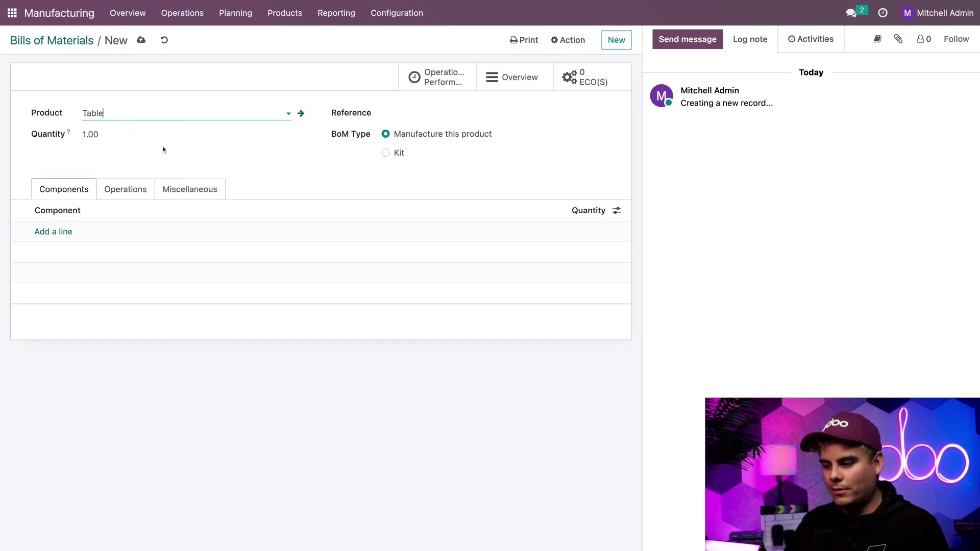
{"action": "left_click", "coordinate": [120, 168]}
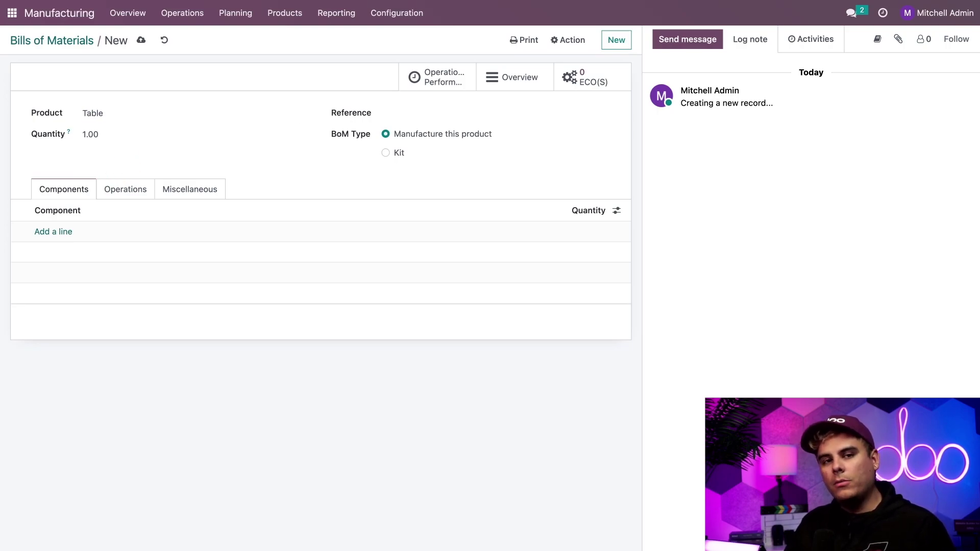
- Add components Table top with quantity 1 and Table leg with quantity 4
{"action": "left_click", "coordinate": [57, 231]}
{"action": "type", "text": "table"}
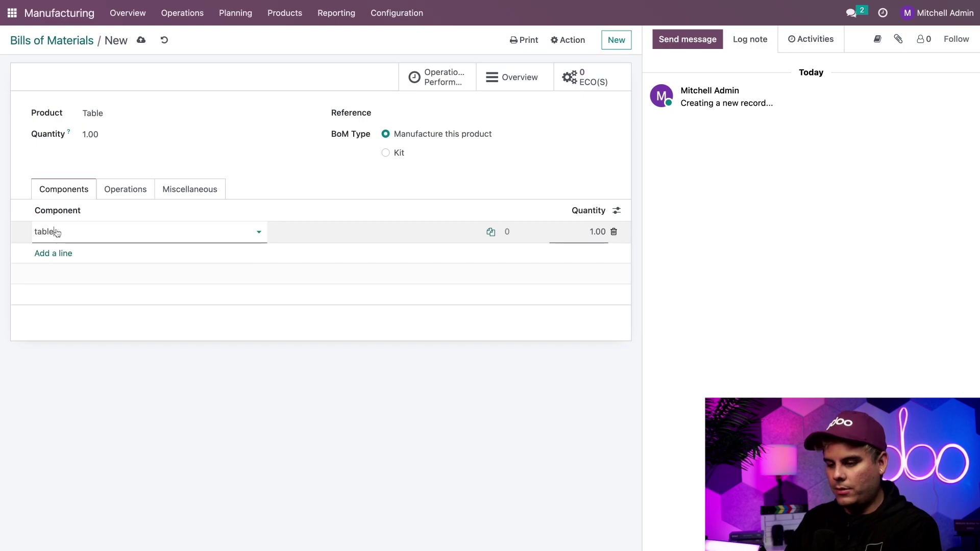
{"action": "left_click", "coordinate": [70, 282]}
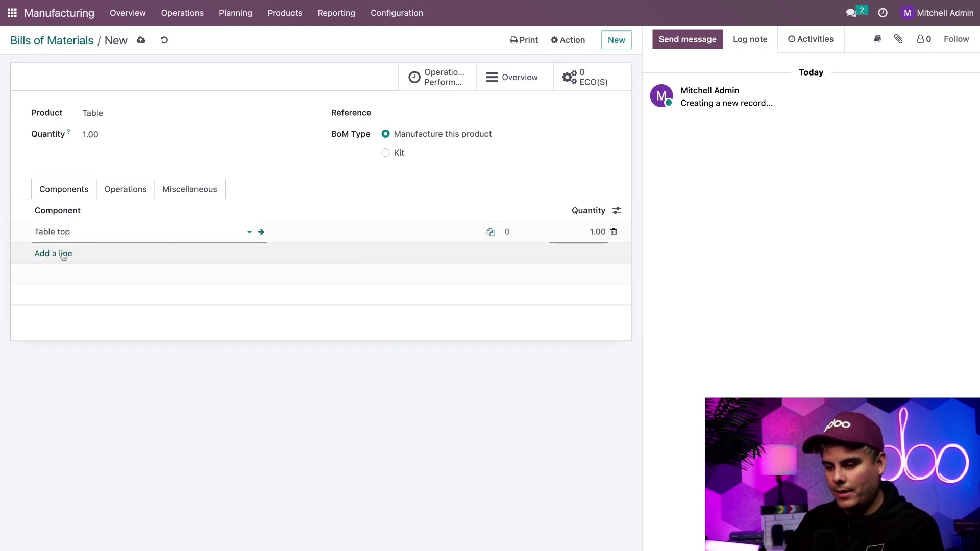
{"action": "left_click", "coordinate": [63, 254]}
{"action": "type", "text": "table"}
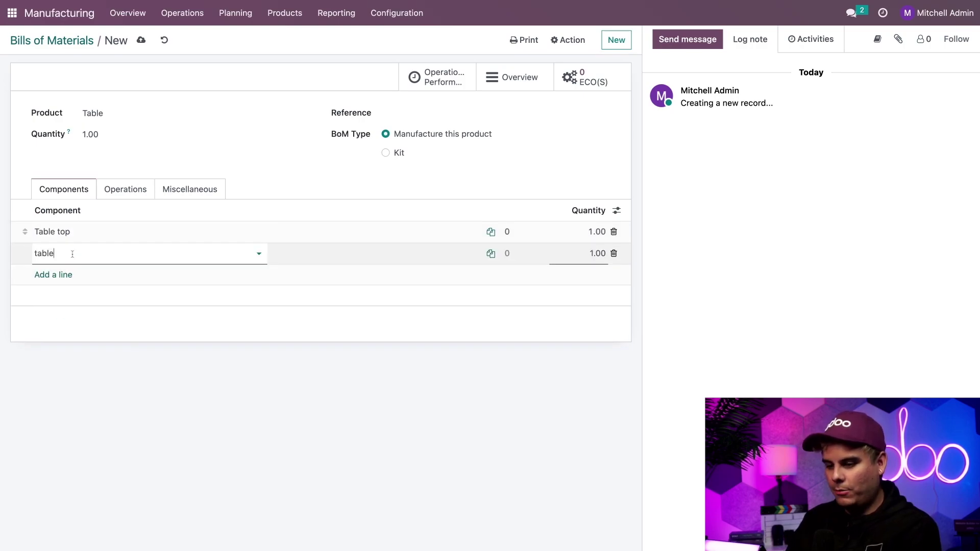
{"action": "left_click", "coordinate": [89, 289]}
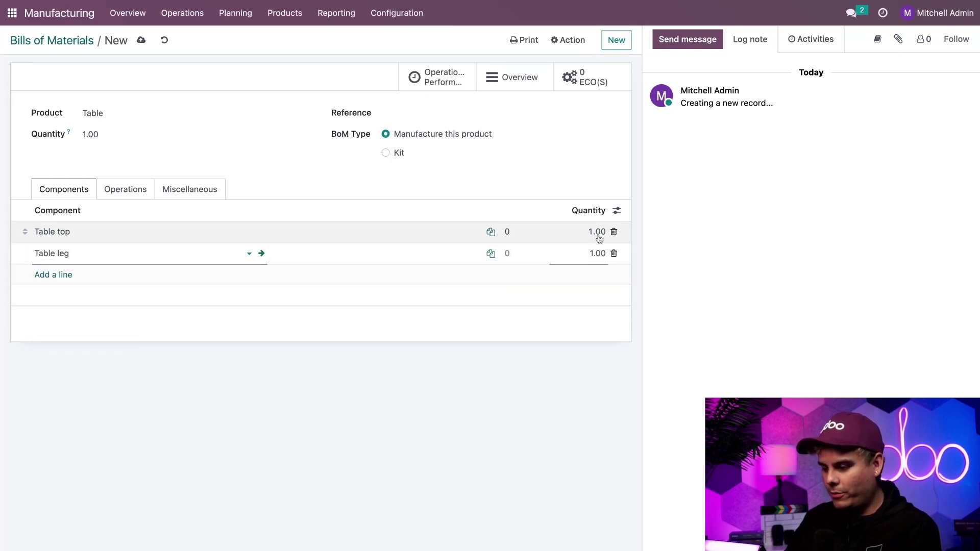
{"action": "left_click", "coordinate": [596, 254]}
{"action": "type", "text": "4"}
{"action": "left_click", "coordinate": [419, 173]}
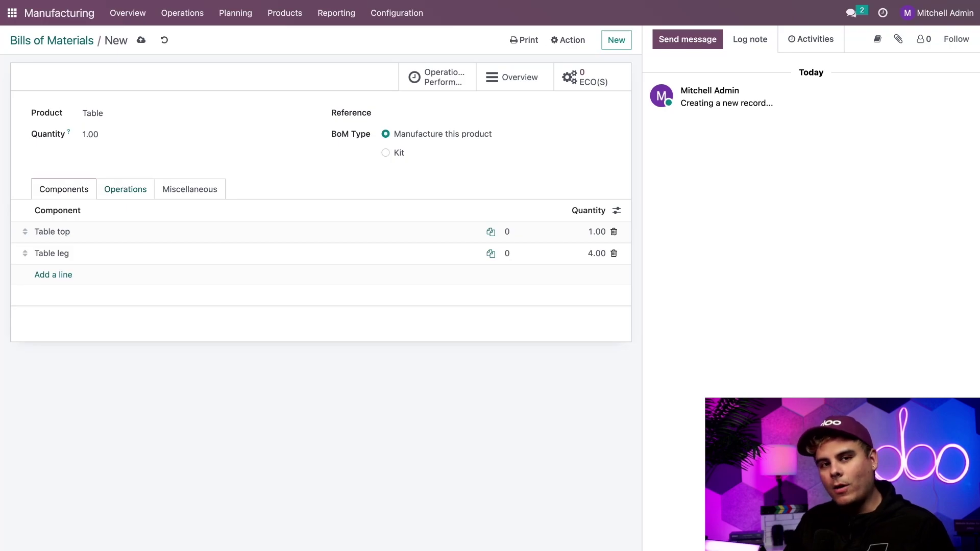
- Turn on Operation Dependencies and add operation 'Cut the legs' at Cut station
{"action": "left_click", "coordinate": [189, 189]}
{"action": "left_click", "coordinate": [141, 357]}
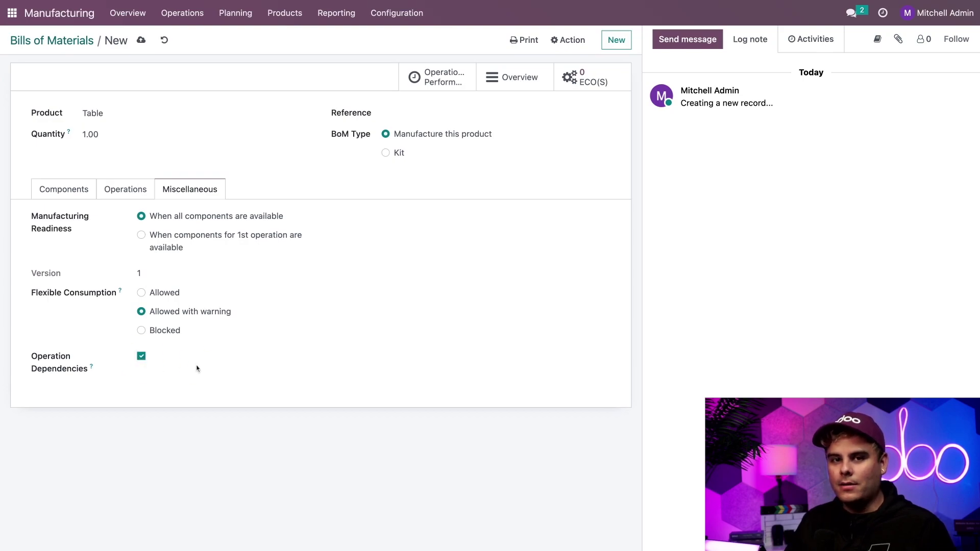
{"action": "left_click", "coordinate": [123, 196]}
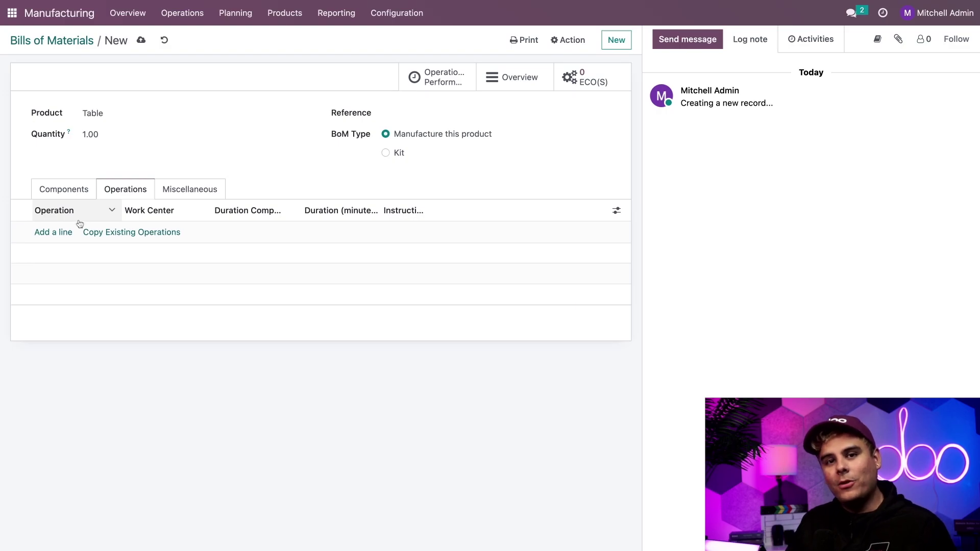
{"action": "left_click", "coordinate": [58, 233]}
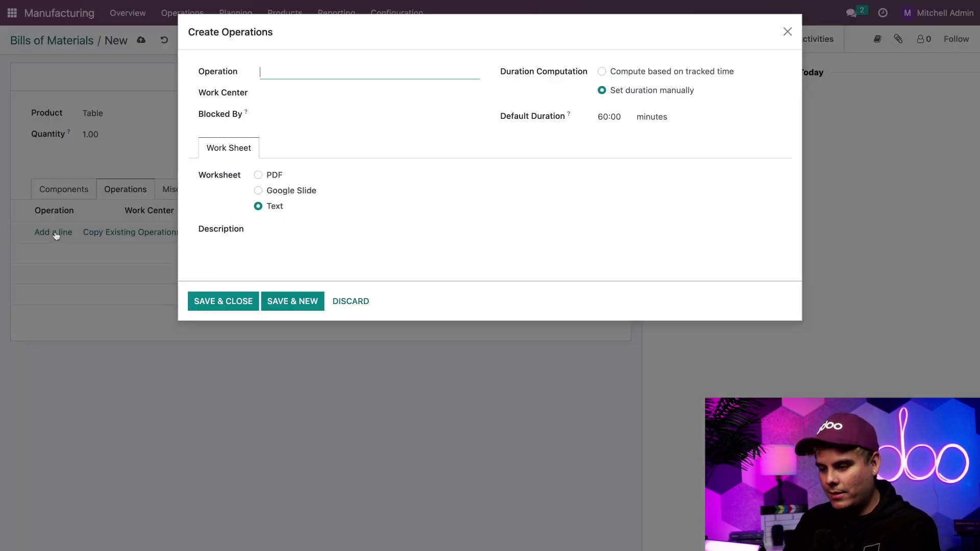
{"action": "type", "text": "Cut"}
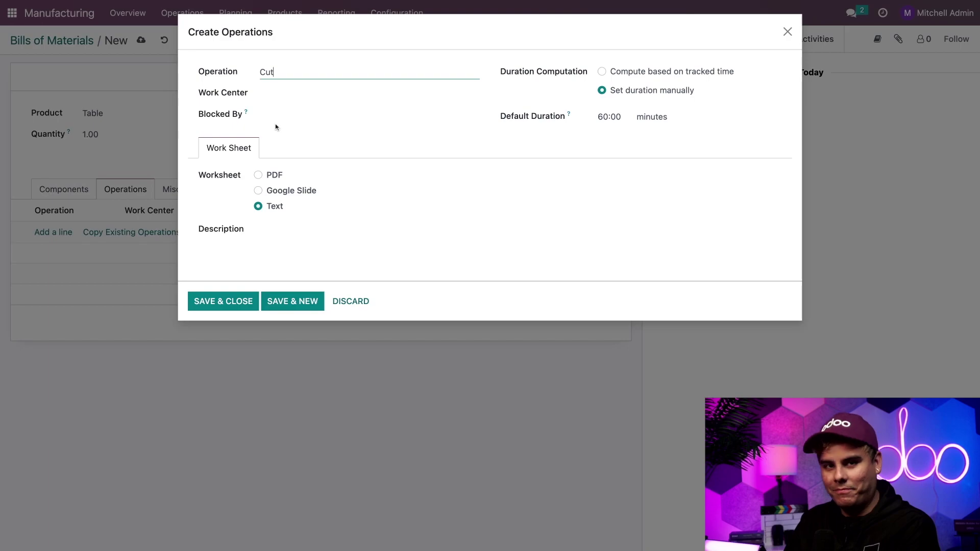
{"action": "type", "text": " the legs"}
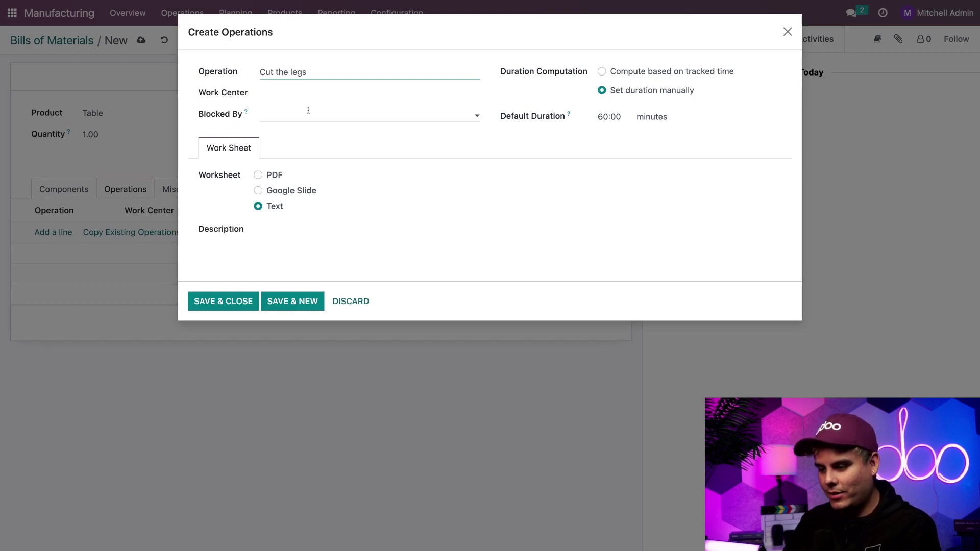
{"action": "left_click", "coordinate": [306, 93]}
{"action": "left_click", "coordinate": [291, 112]}
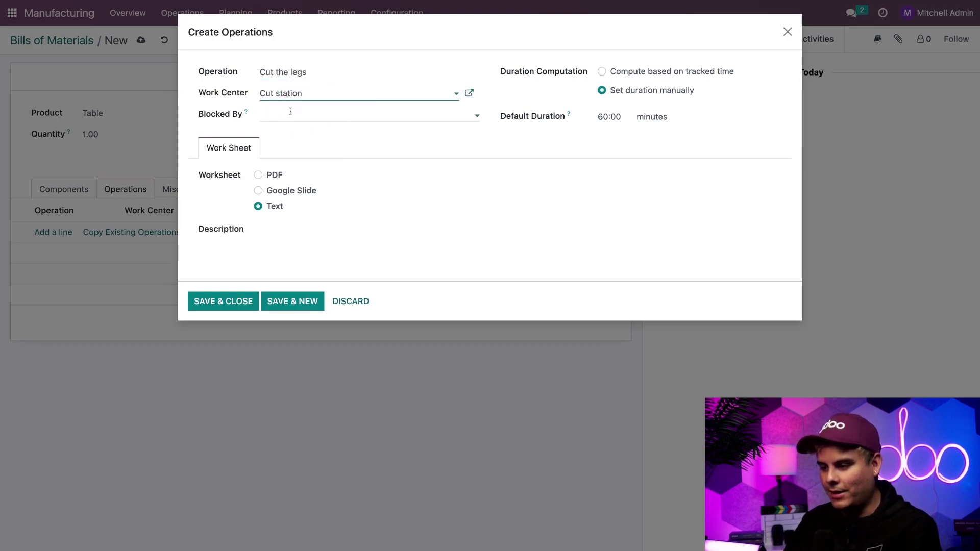
{"action": "left_click", "coordinate": [287, 300]}
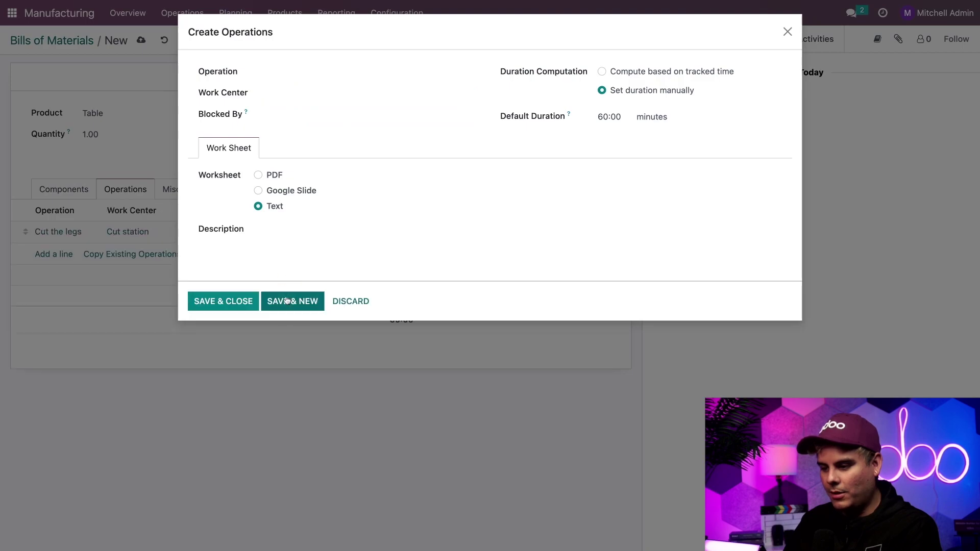
- Add operation 'Assemble the table' at the Assembly line work center
{"action": "left_click", "coordinate": [297, 71]}
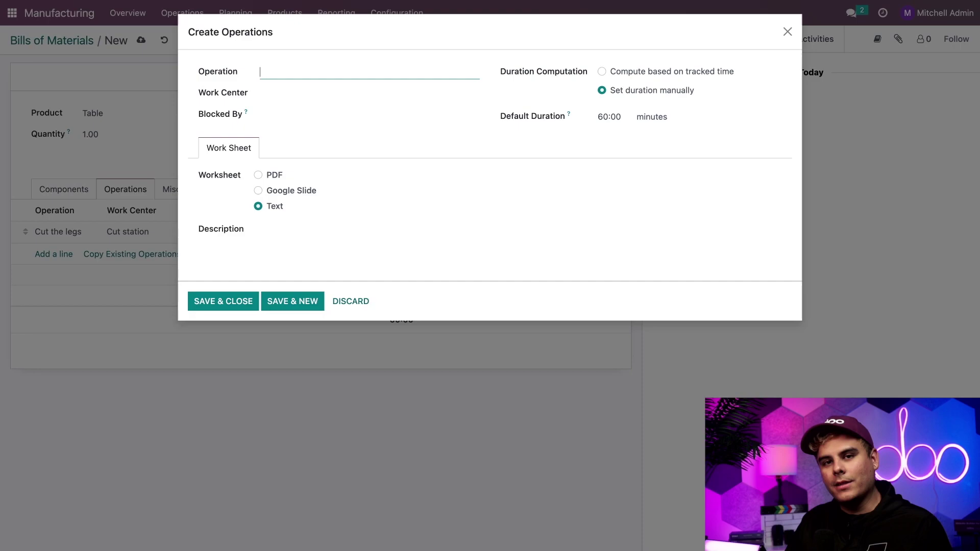
{"action": "type", "text": "Assembl"}
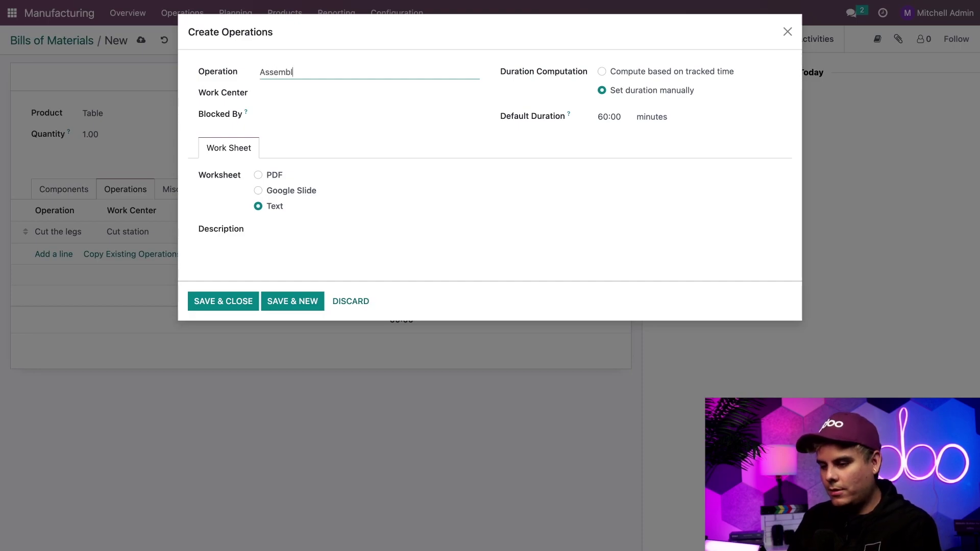
{"action": "type", "text": "e the tab"}
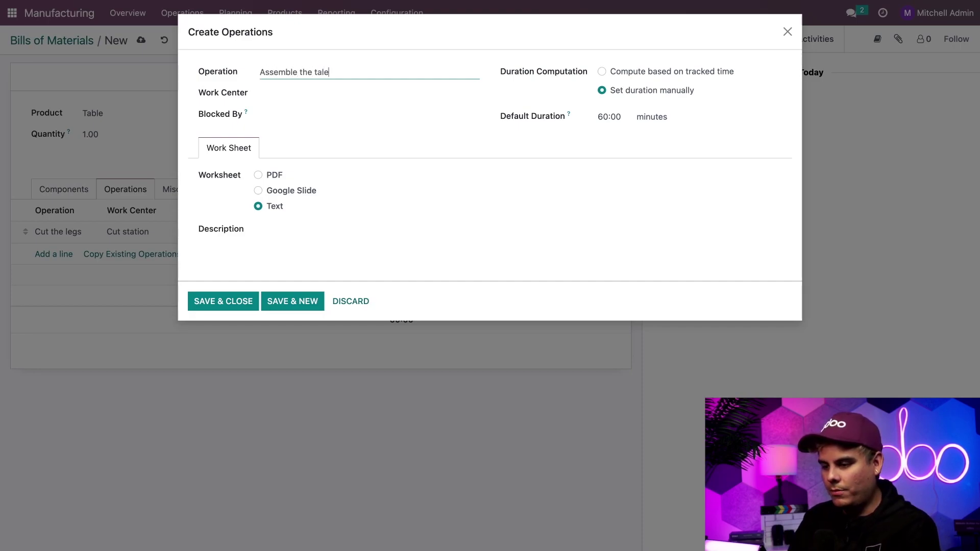
{"action": "type", "text": "le"}
{"action": "left_click", "coordinate": [312, 93]}
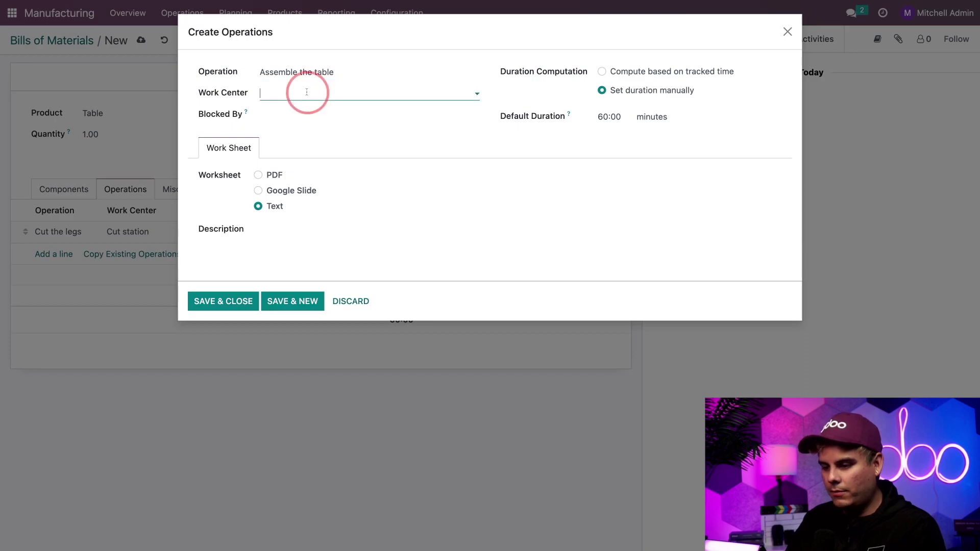
{"action": "left_click", "coordinate": [289, 128]}
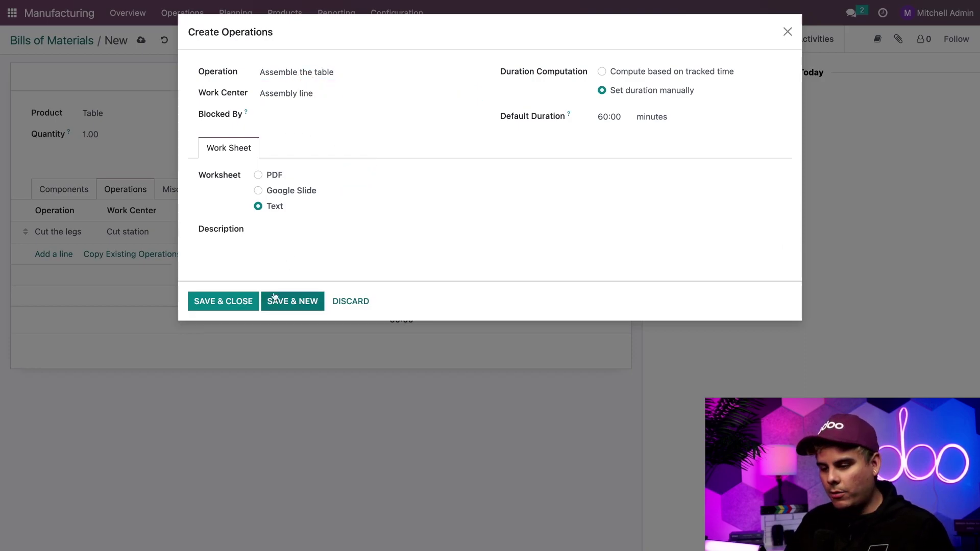
{"action": "left_click", "coordinate": [224, 301]}
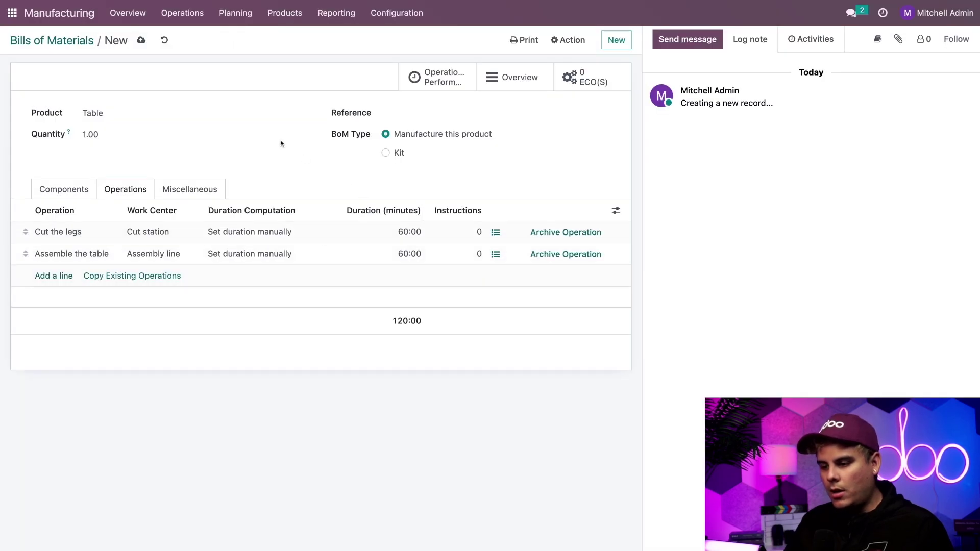
- Save the Table bill of materials and show the Blocked By column on its operations
{"action": "left_click", "coordinate": [141, 41]}
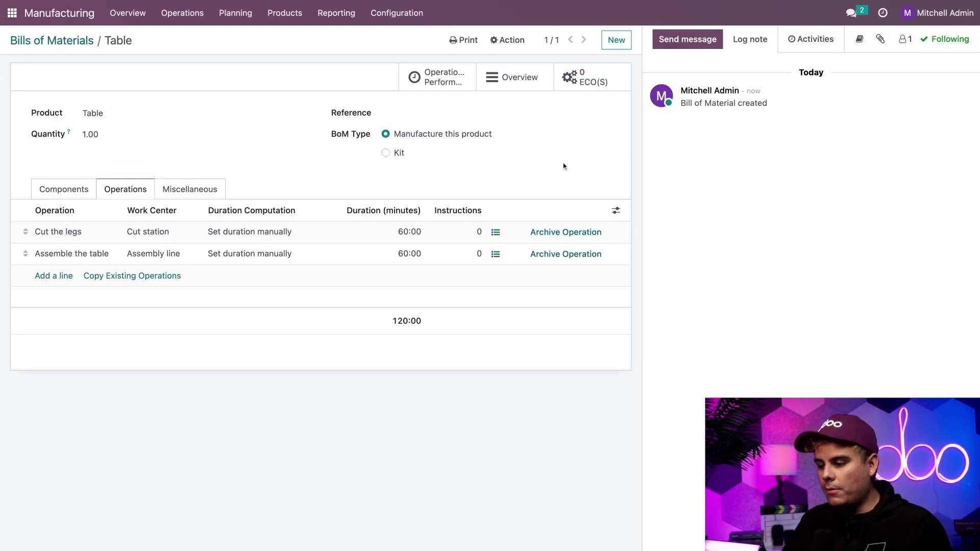
{"action": "left_click", "coordinate": [616, 210]}
{"action": "left_click", "coordinate": [515, 230]}
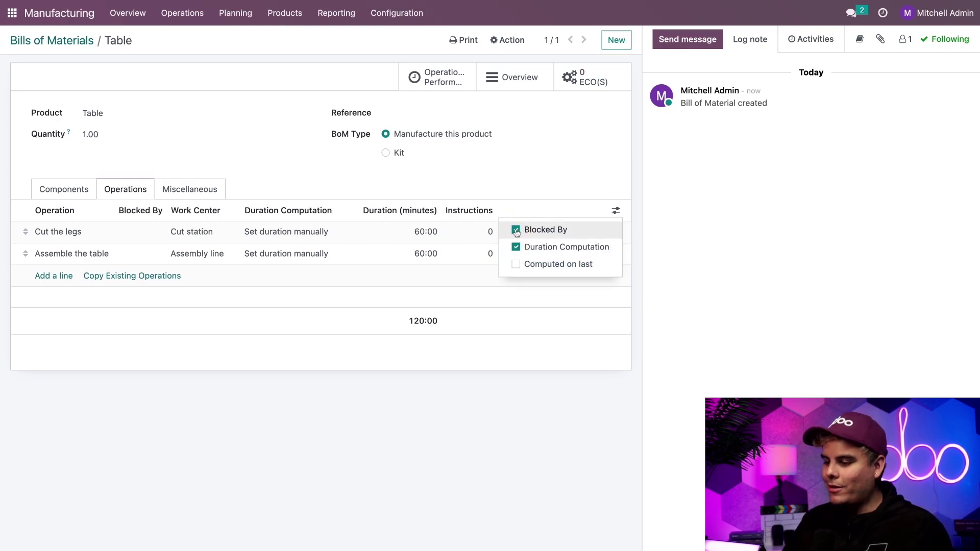
{"action": "left_click", "coordinate": [326, 187]}
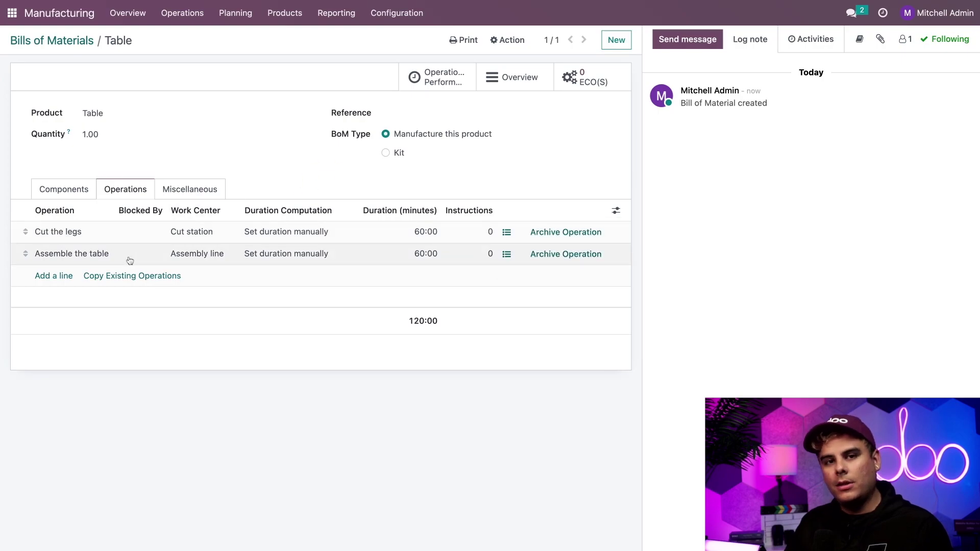
{"action": "mouse_move", "coordinate": [130, 261]}
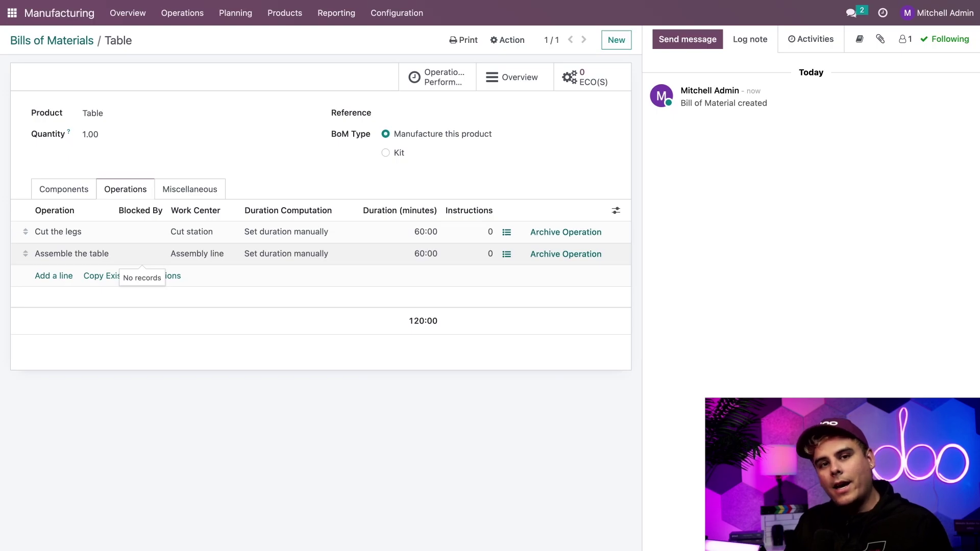
- Make 'Assemble the table' blocked by 'Cut the legs' and save the operation
{"action": "left_click", "coordinate": [88, 256]}
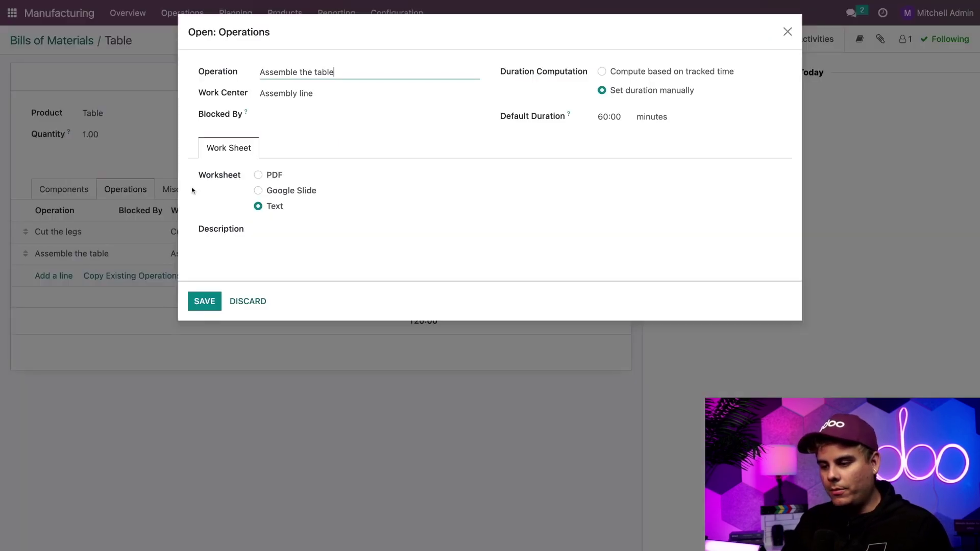
{"action": "left_click", "coordinate": [270, 114]}
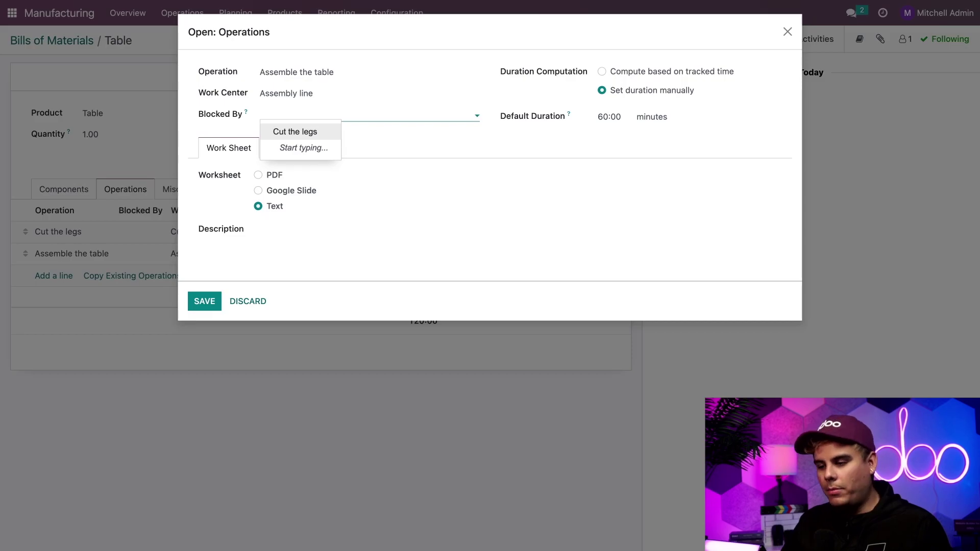
{"action": "left_click", "coordinate": [306, 131]}
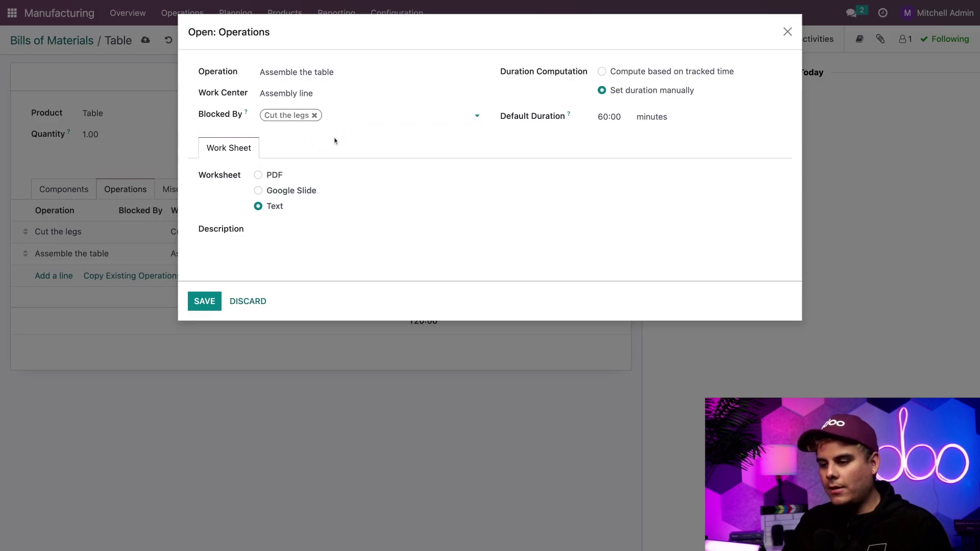
{"action": "left_click", "coordinate": [211, 305]}
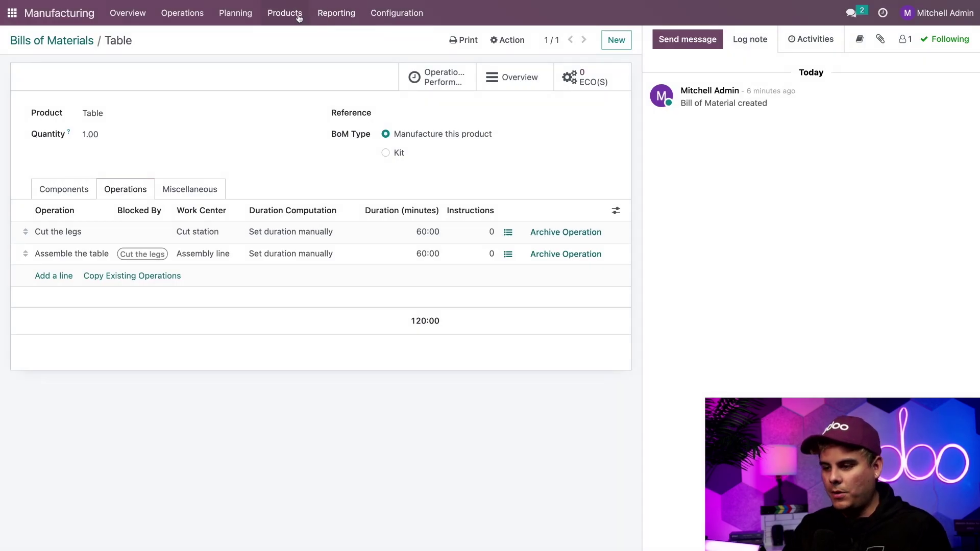
- Create and confirm a manufacturing order for Table, then view its work orders
{"action": "left_click", "coordinate": [192, 13]}
{"action": "left_click", "coordinate": [191, 36]}
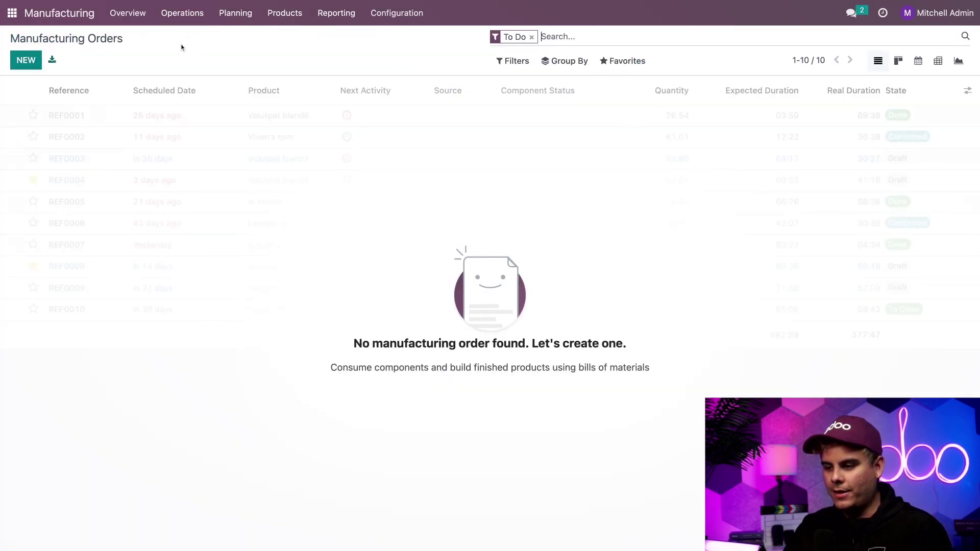
{"action": "left_click", "coordinate": [27, 60]}
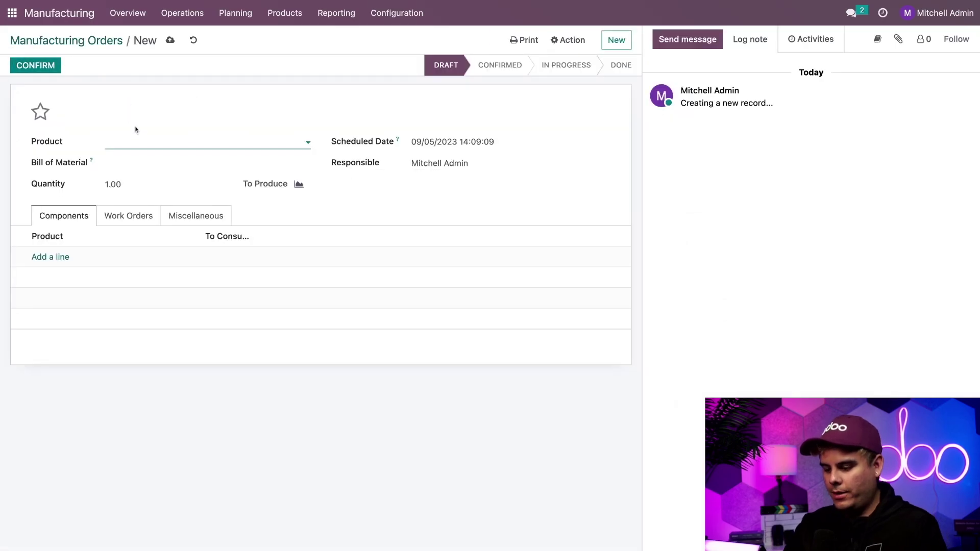
{"action": "type", "text": "tab"}
{"action": "left_click", "coordinate": [136, 169]}
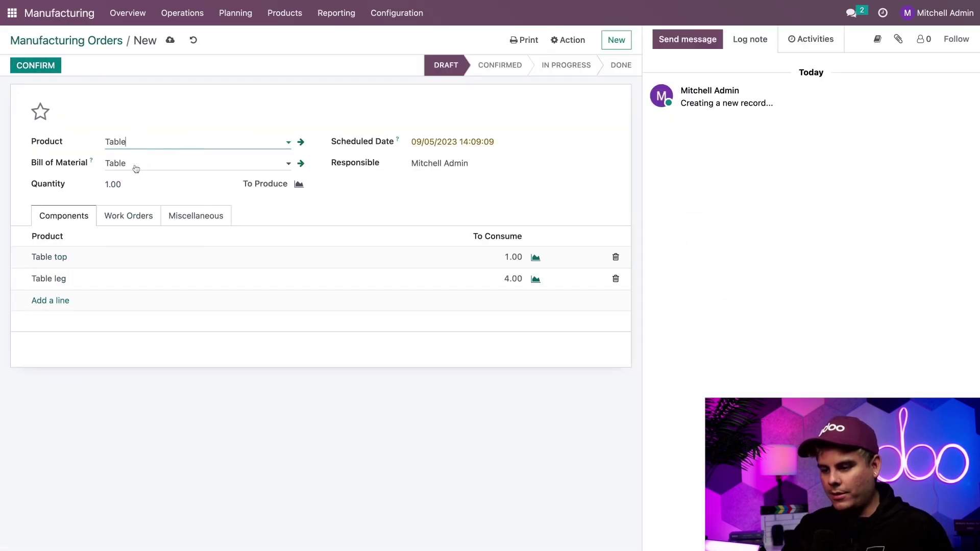
{"action": "left_click", "coordinate": [38, 66]}
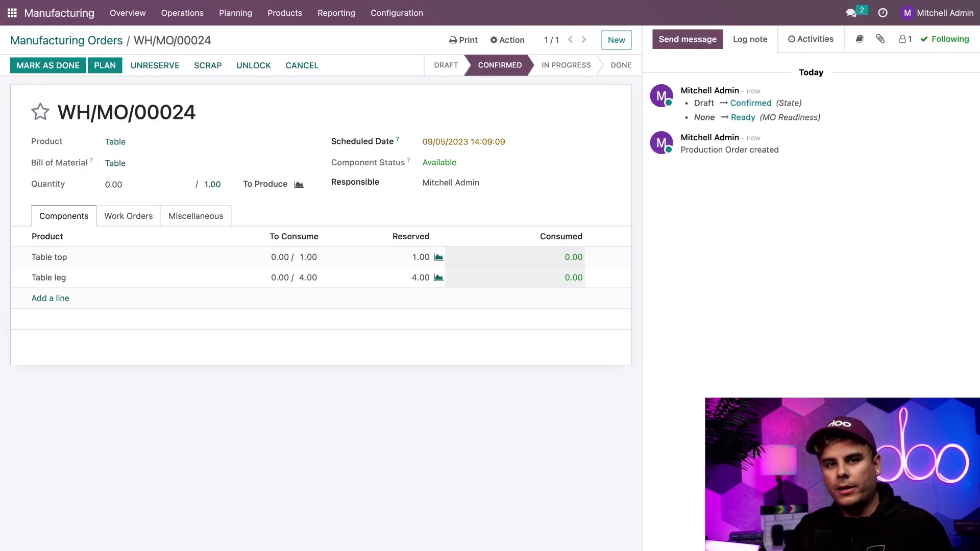
{"action": "left_click", "coordinate": [129, 215]}
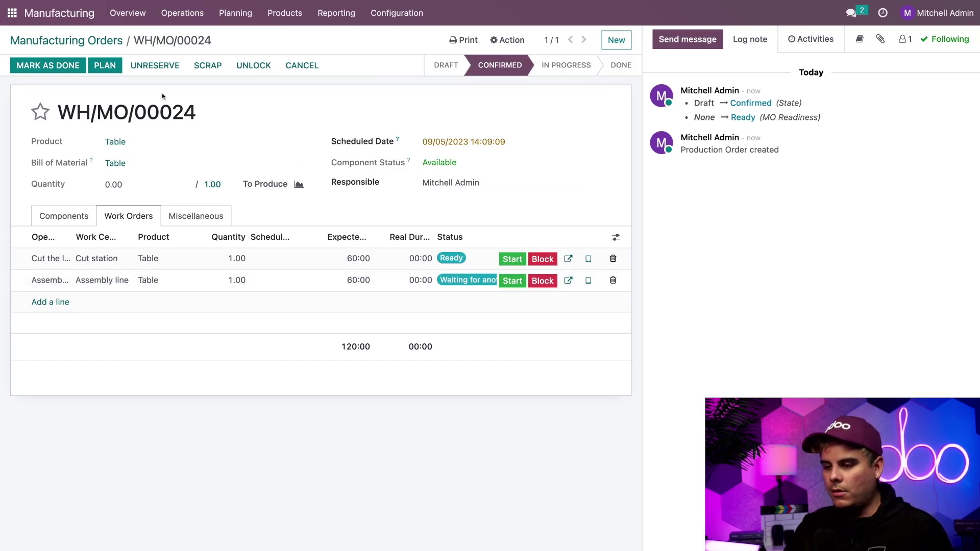
- Plan WH/MO/00024 and view the workcenter planning for Tuesday, September 05
{"action": "left_click", "coordinate": [105, 65]}
{"action": "left_click", "coordinate": [231, 19]}
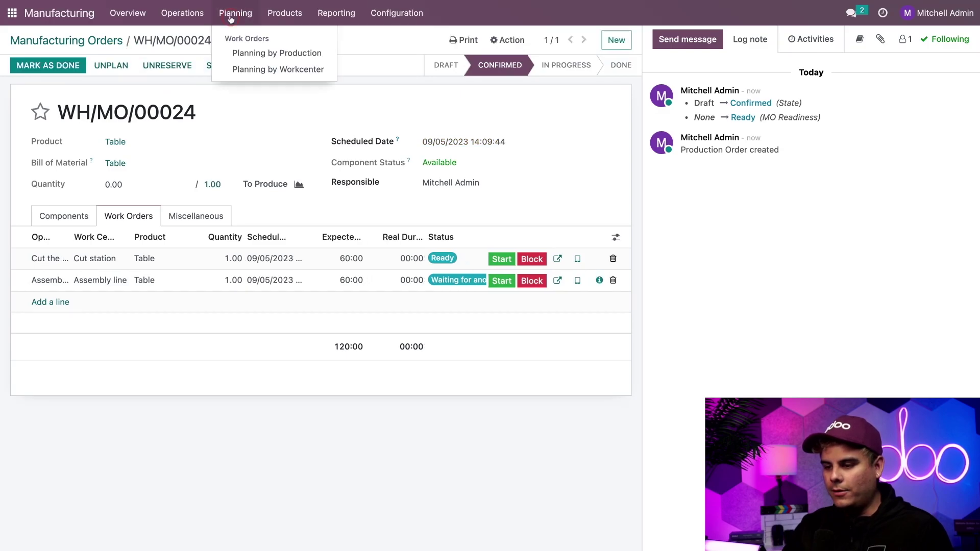
{"action": "left_click", "coordinate": [244, 70]}
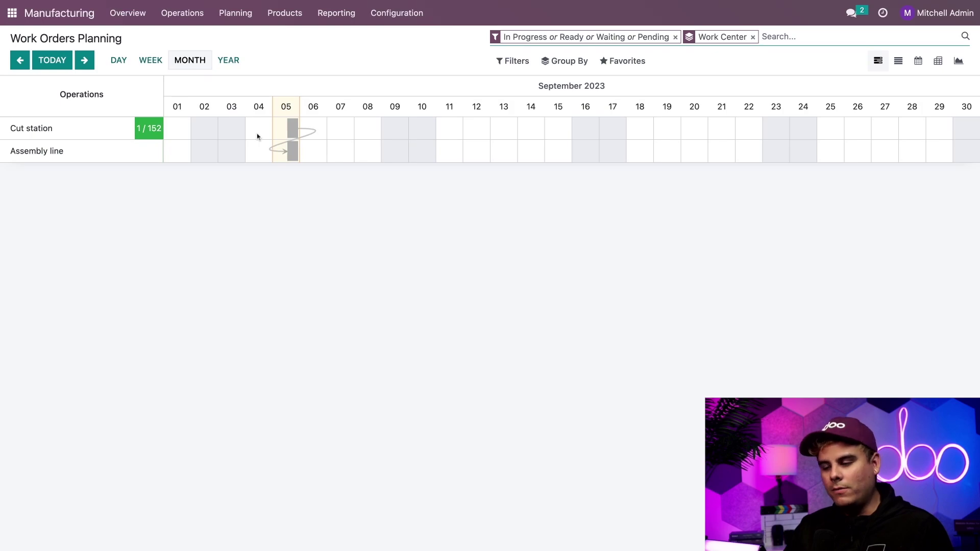
{"action": "left_click", "coordinate": [121, 61]}
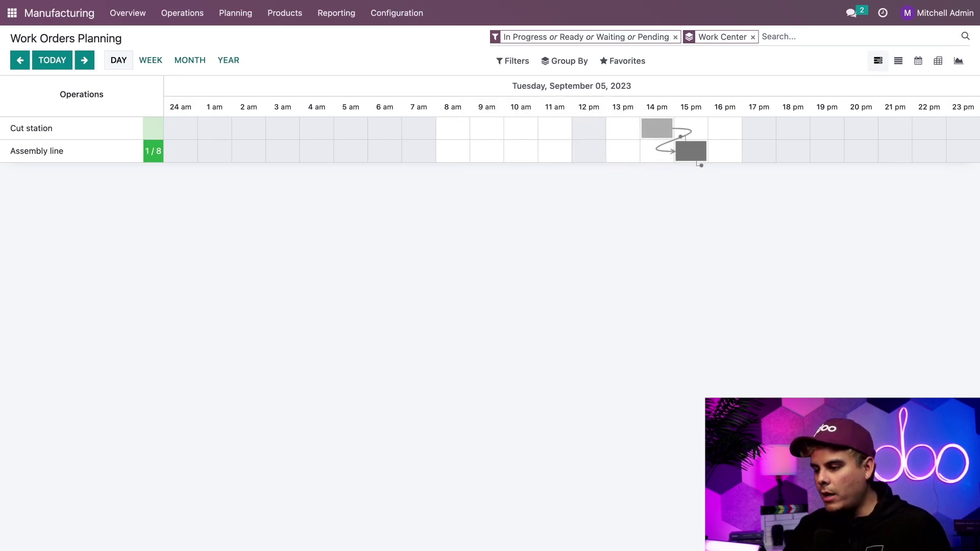
{"action": "mouse_move", "coordinate": [701, 164]}
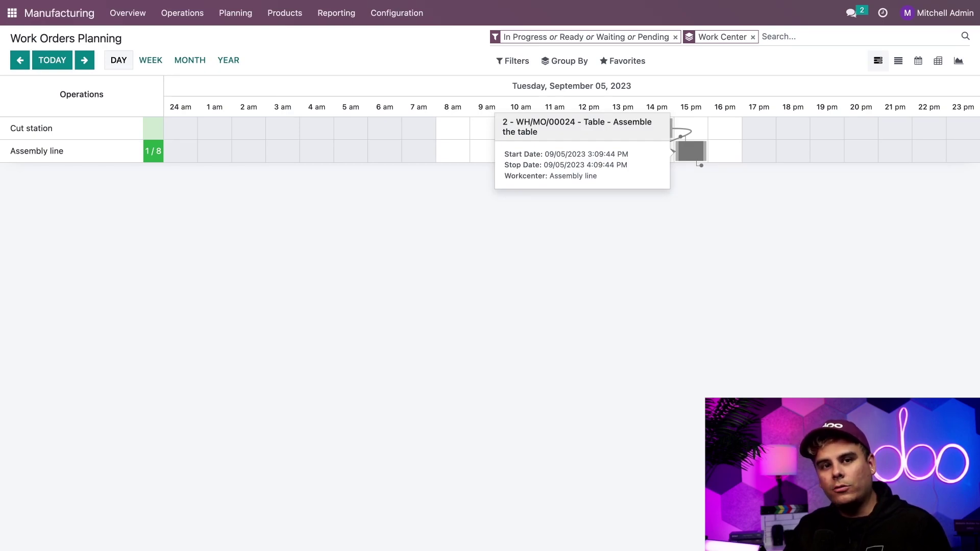
{"action": "mouse_move", "coordinate": [657, 133]}
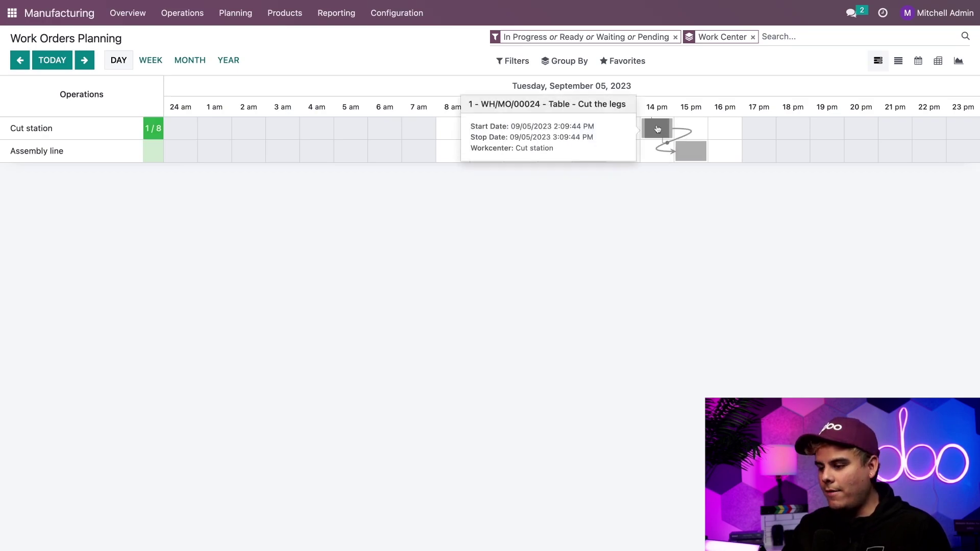
- Move Cut the legs to about 16:00, reschedule assembly after it, and view September 06
{"action": "left_click_drag", "start_coordinate": [659, 128], "coordinate": [715, 130]}
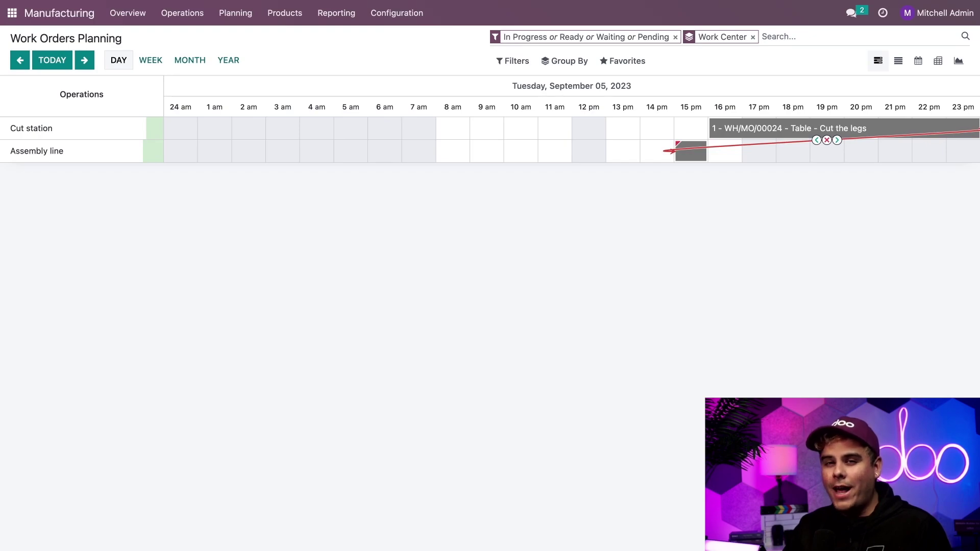
{"action": "mouse_move", "coordinate": [766, 129]}
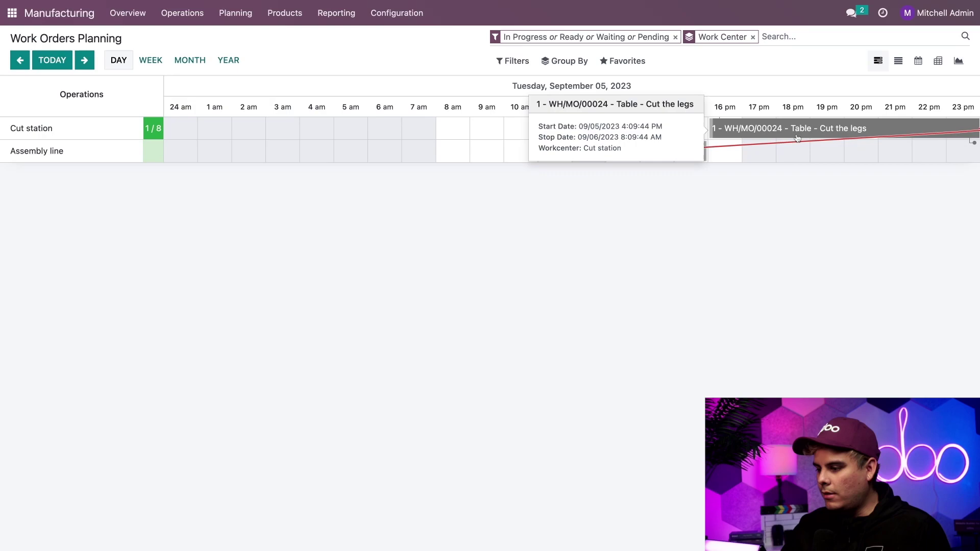
{"action": "mouse_move", "coordinate": [817, 145]}
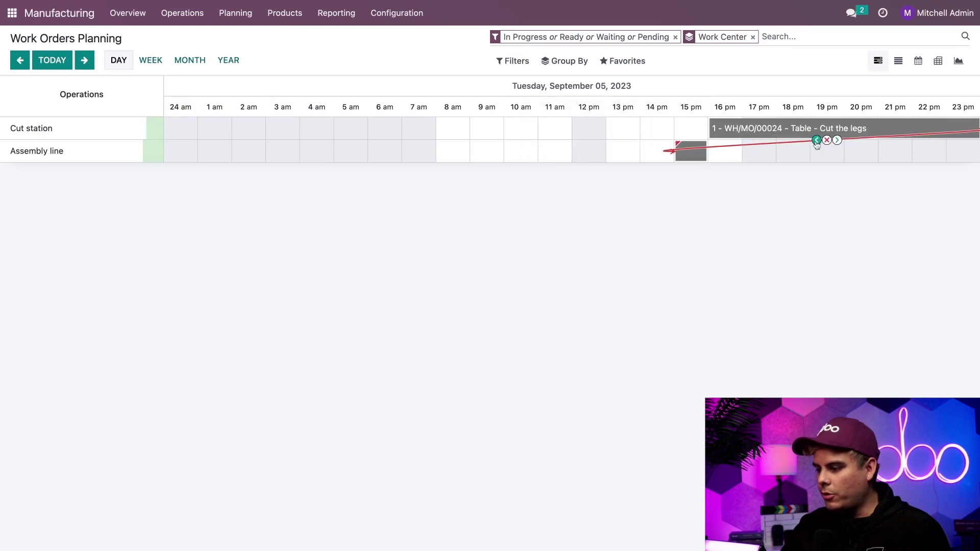
{"action": "left_click", "coordinate": [837, 141]}
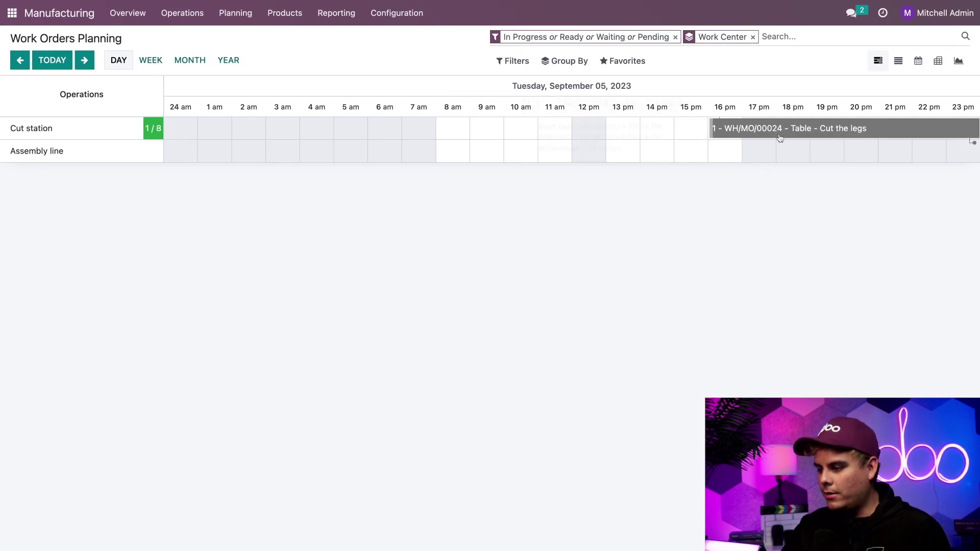
{"action": "left_click", "coordinate": [85, 60]}
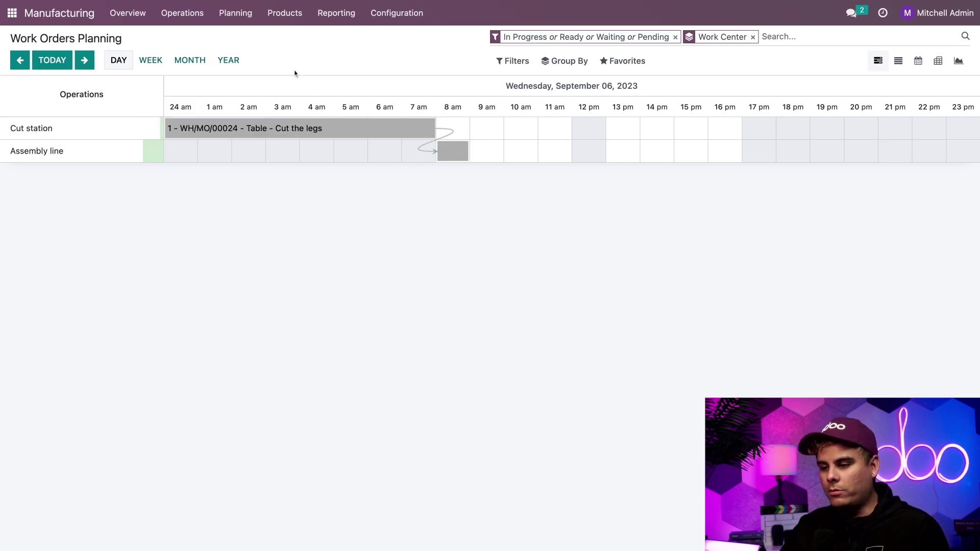
- Open manufacturing order WH/MO/00024 and show its work orders
{"action": "left_click", "coordinate": [171, 19]}
{"action": "left_click", "coordinate": [178, 37]}
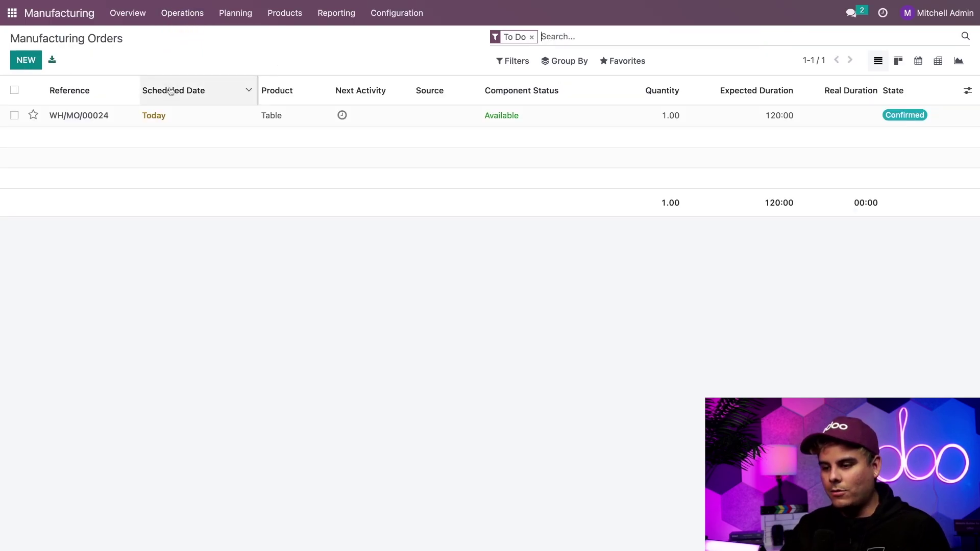
{"action": "left_click", "coordinate": [180, 114]}
{"action": "left_click", "coordinate": [125, 218]}
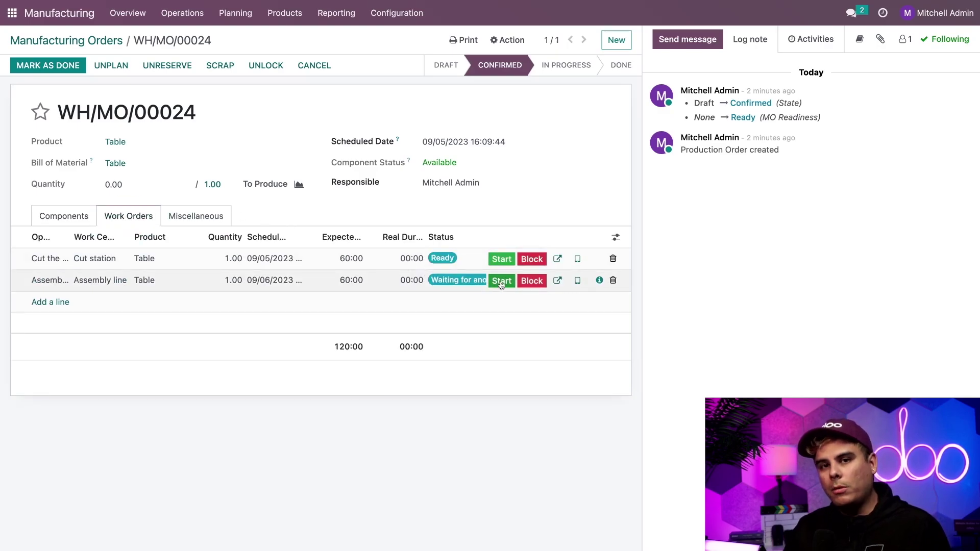
- Start and finish Cut the legs, then start and finish Assemble the table
{"action": "left_click", "coordinate": [498, 260]}
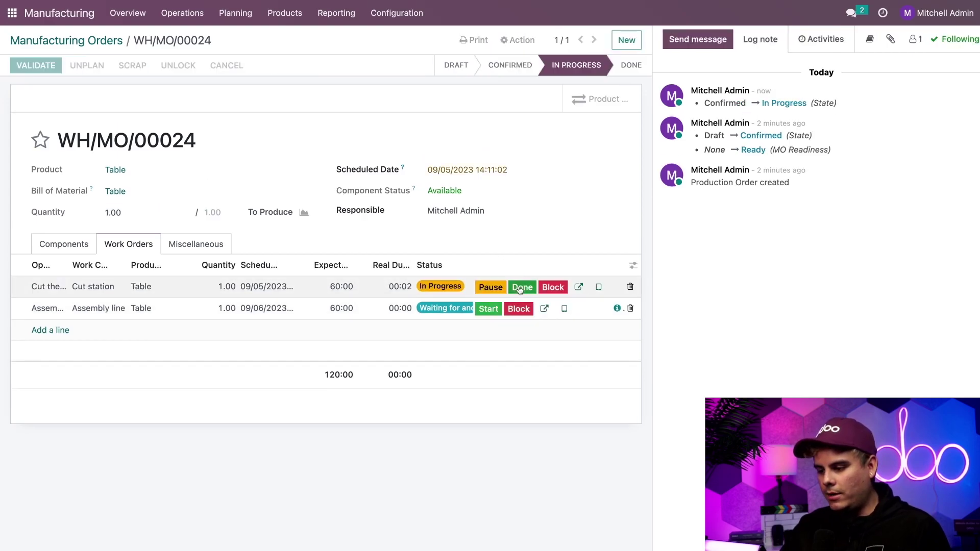
{"action": "left_click", "coordinate": [521, 288]}
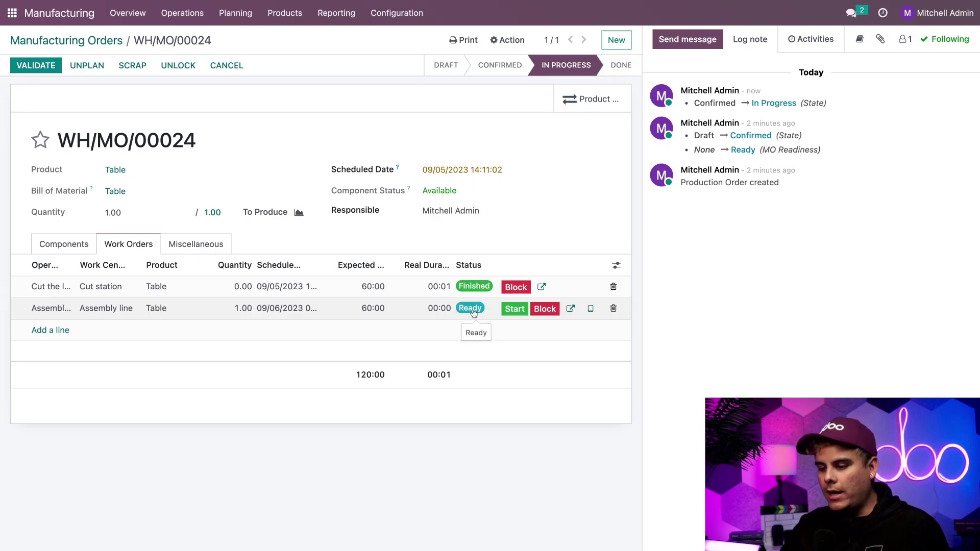
{"action": "left_click", "coordinate": [515, 310]}
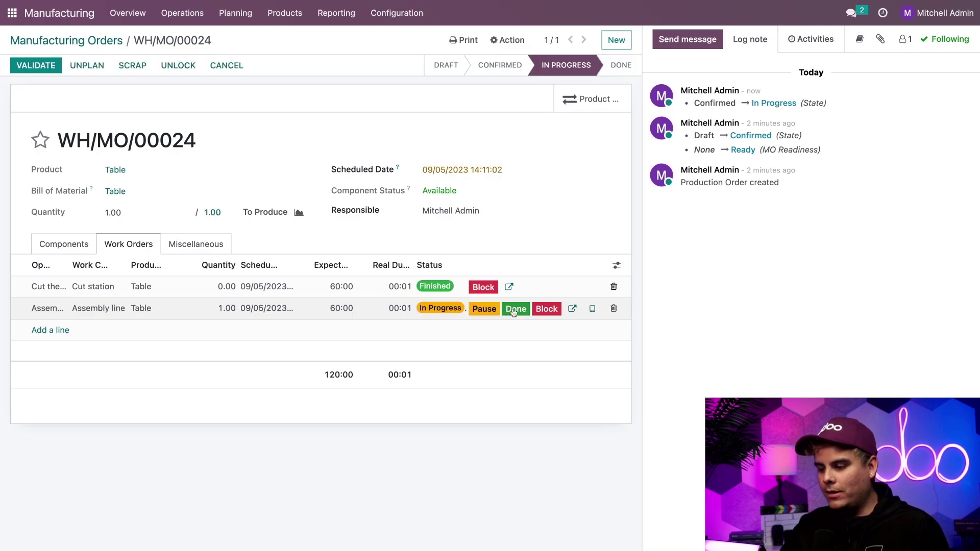
{"action": "left_click", "coordinate": [515, 310]}
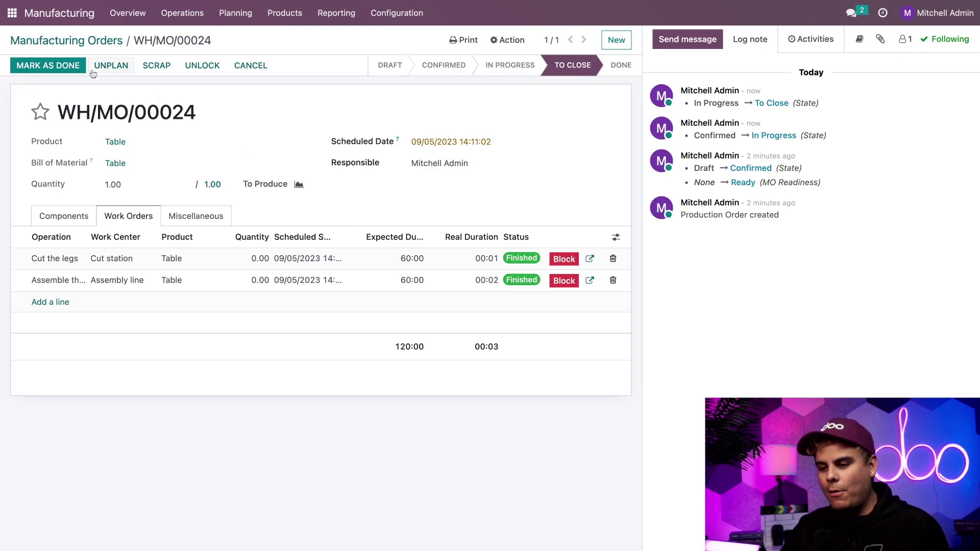
- Mark WH/MO/00024 as done, producing 1.00 Table
{"action": "left_click", "coordinate": [32, 65]}
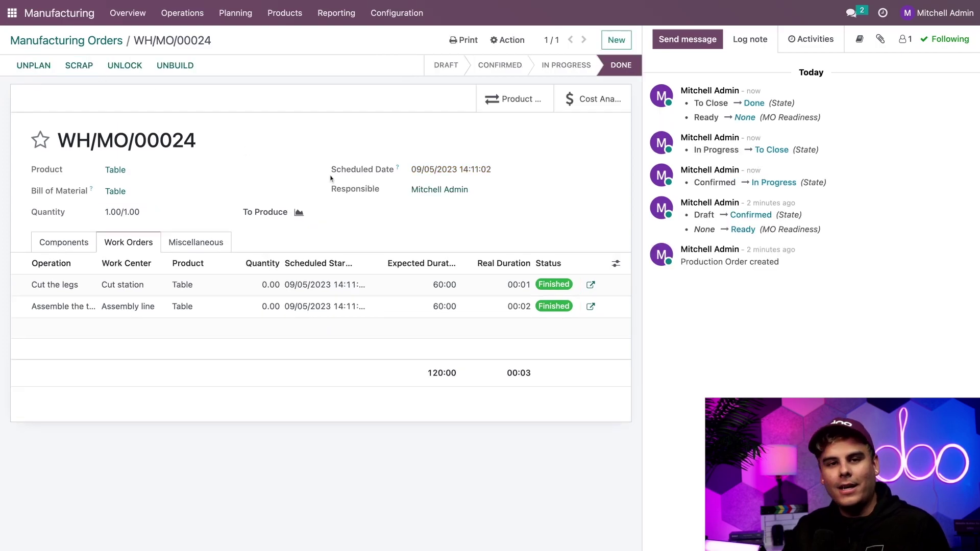